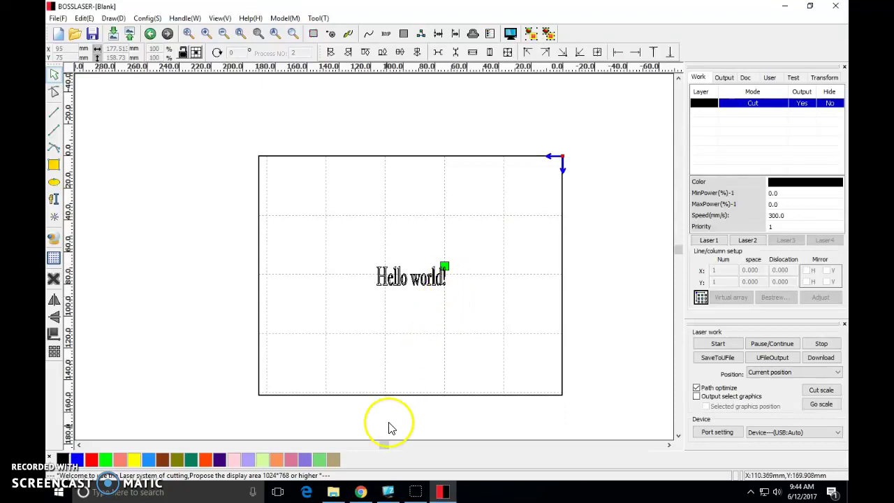
Switch to Chrome and search Google Images for "unicorn silhouette .jpg".
click(360, 492)
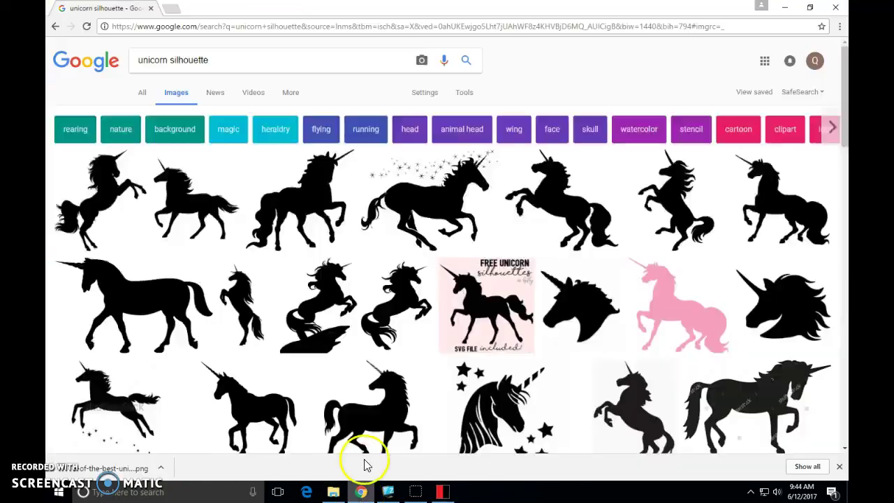
click(220, 167)
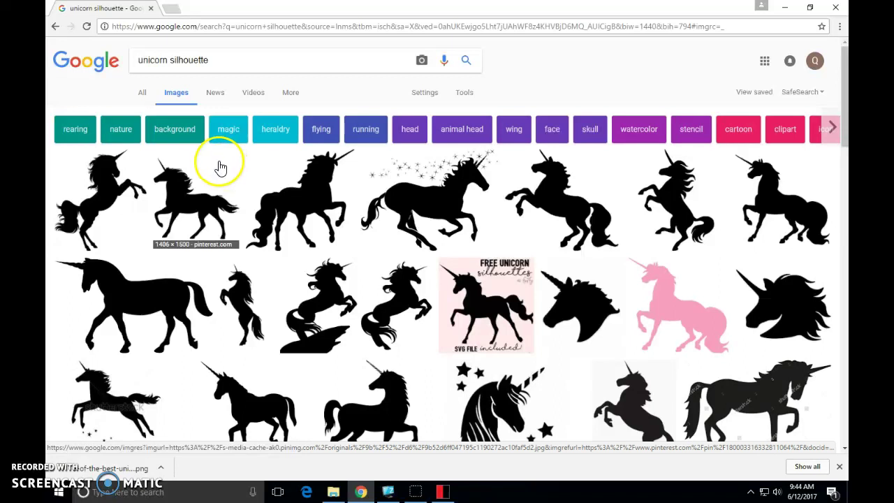
click(222, 57)
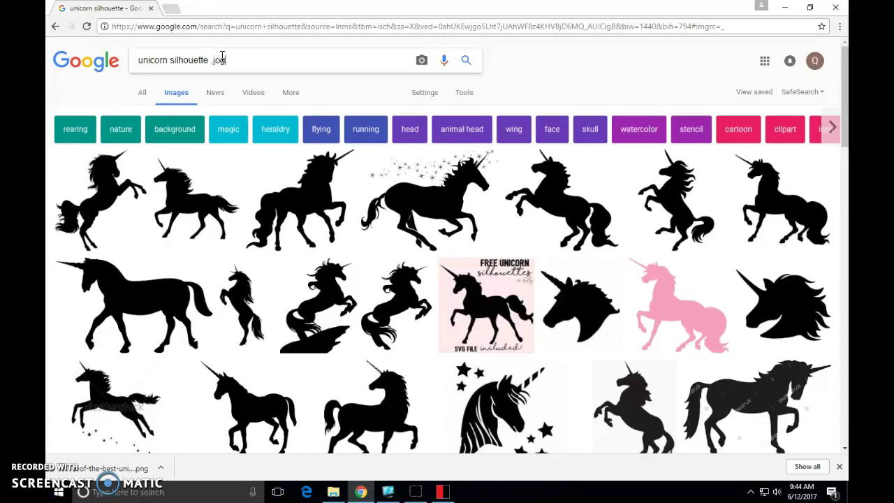
click(240, 60)
key(Return)
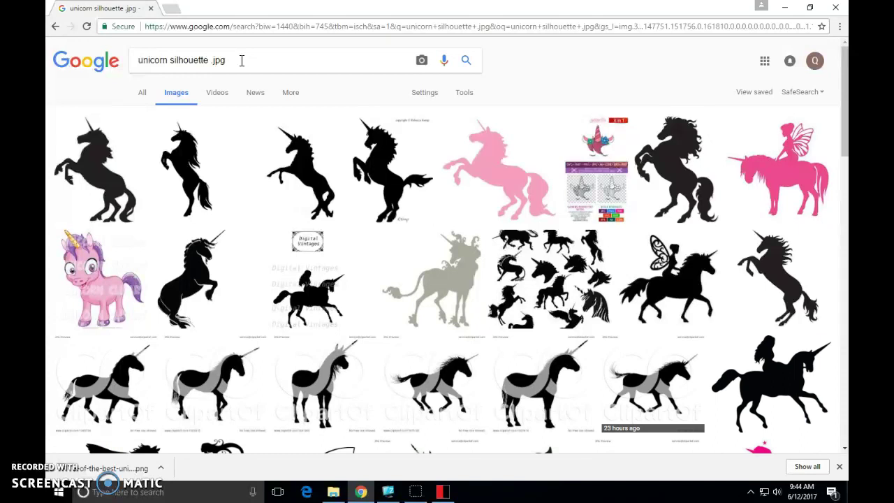
Open the black rearing unicorn silhouette from freeclipart.pw and save it to the Desktop as a JPEG image.
click(302, 175)
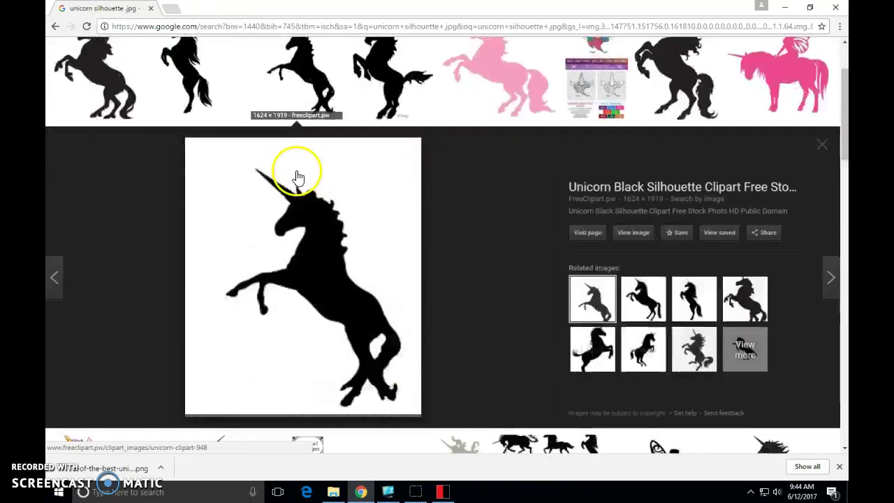
right_click(306, 261)
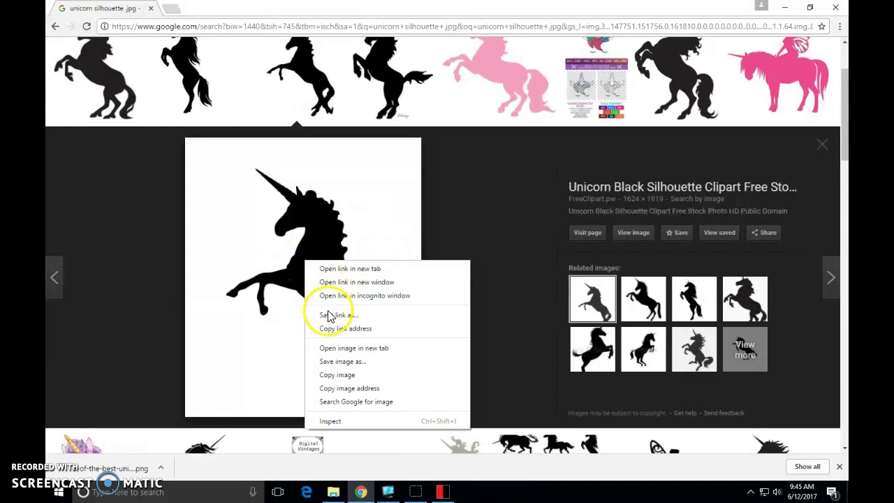
click(336, 363)
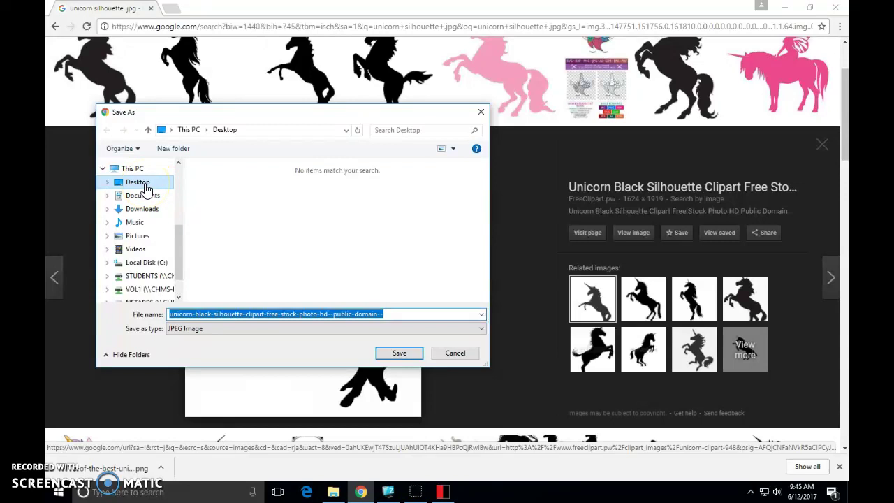
click(395, 354)
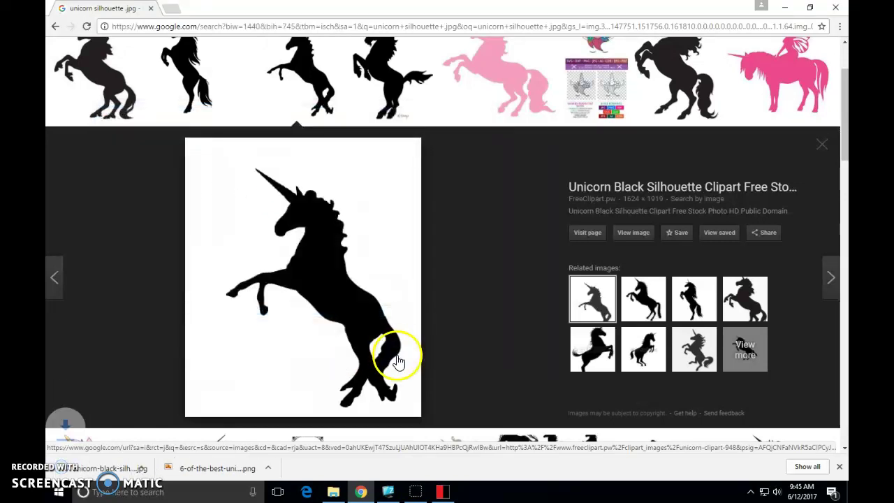
Switch to BOSSLASER and import the unicorn-black-silhouette JPEG from the Desktop.
click(451, 497)
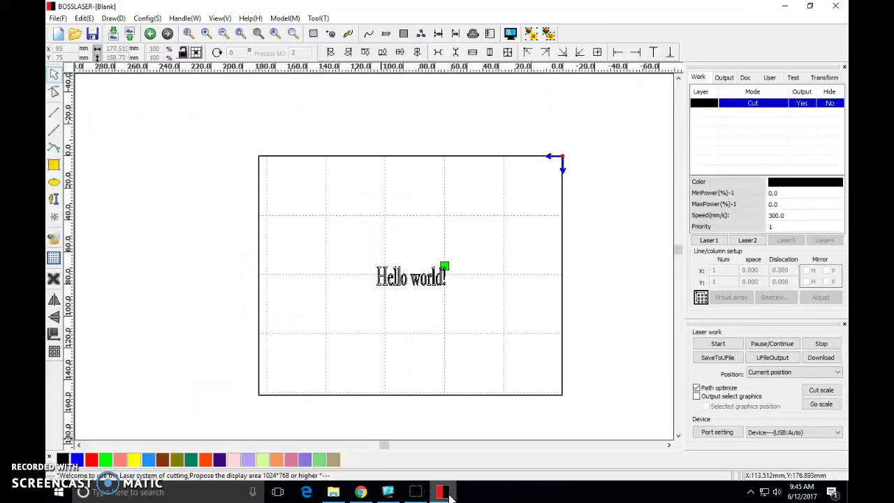
click(112, 34)
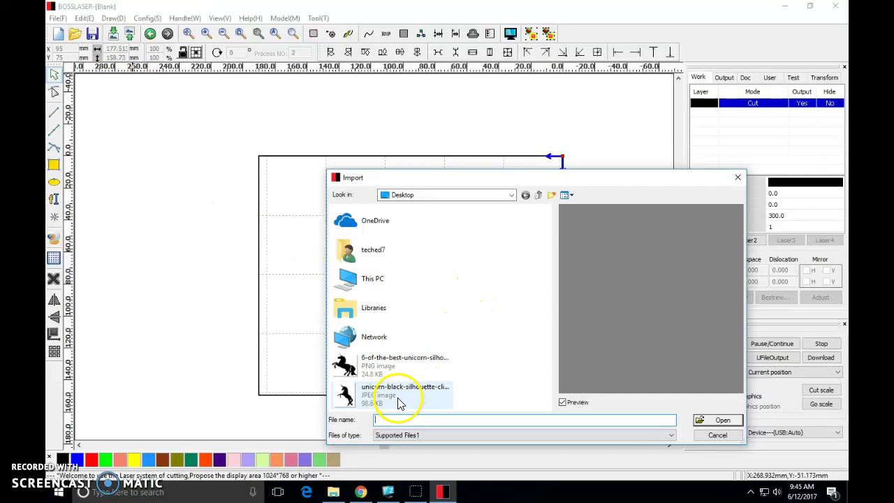
click(345, 401)
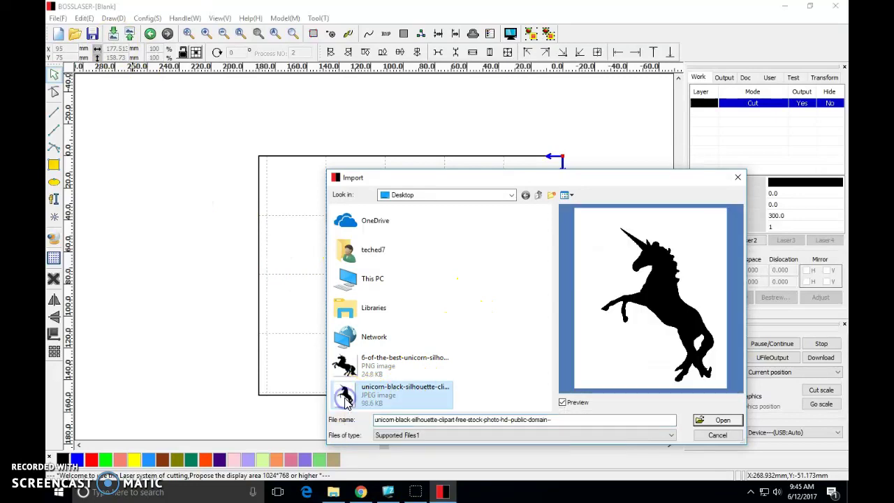
click(712, 421)
Scale the unicorn image down to about 42 by 50 mm and place it directly below the "Hello world!" text.
scroll(301, 260, down, 5)
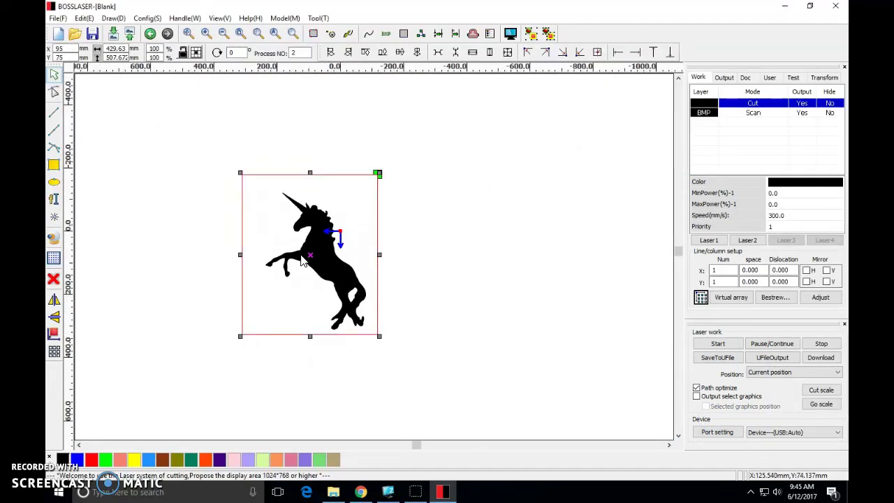
scroll(334, 246, up, 5)
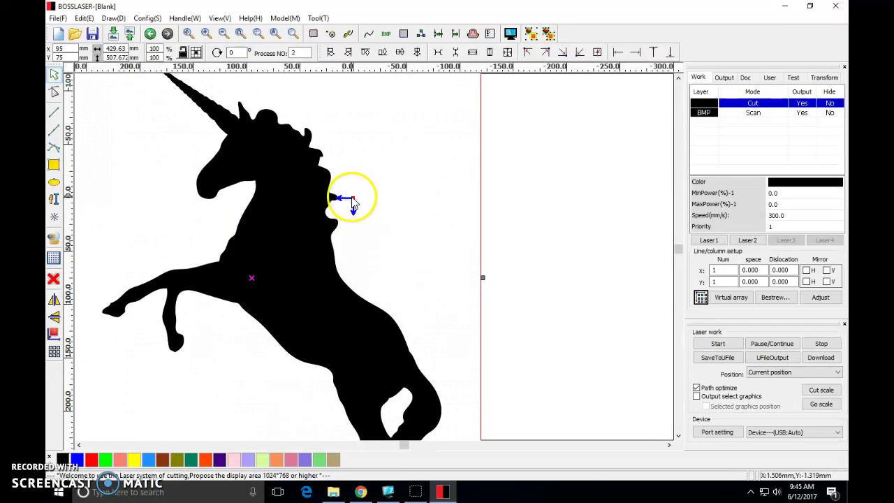
scroll(353, 225, down, 3)
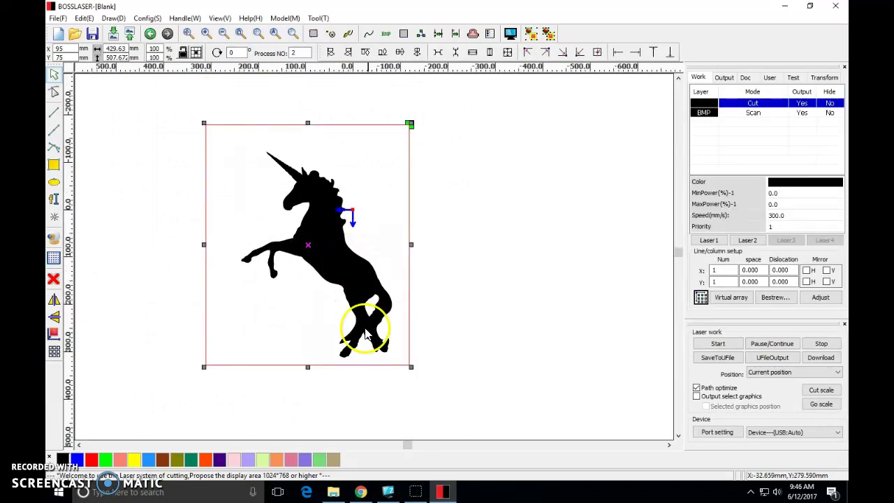
drag(410, 366, 308, 260)
click(216, 136)
click(349, 273)
scroll(300, 258, up, 6)
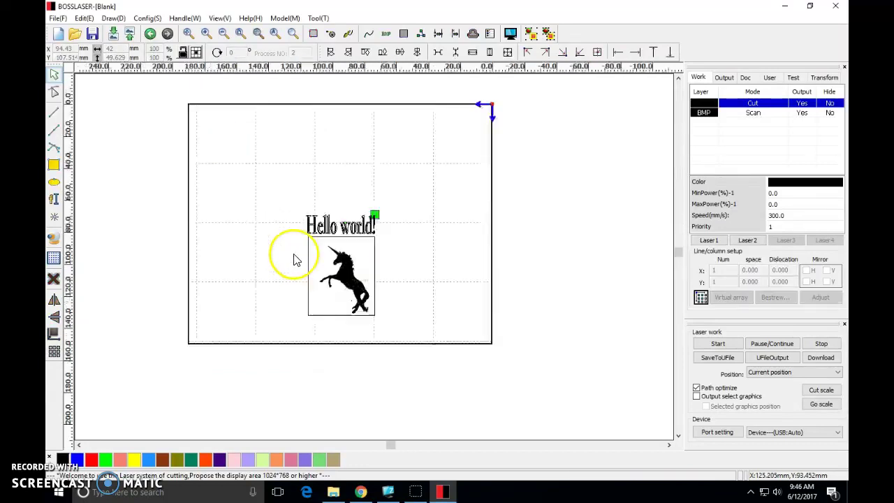
scroll(344, 264, down, 3)
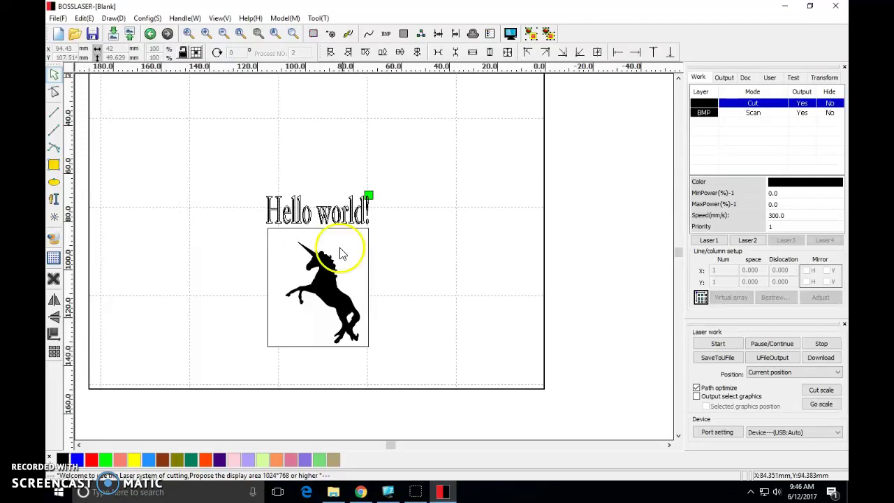
Preview the laser job and examine its size, estimated time and tool paths for the text and unicorn.
click(511, 34)
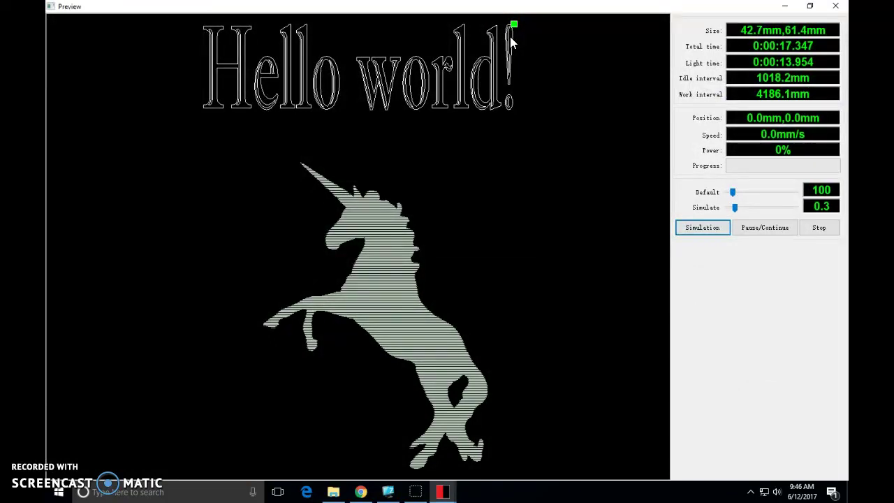
click(836, 7)
click(512, 34)
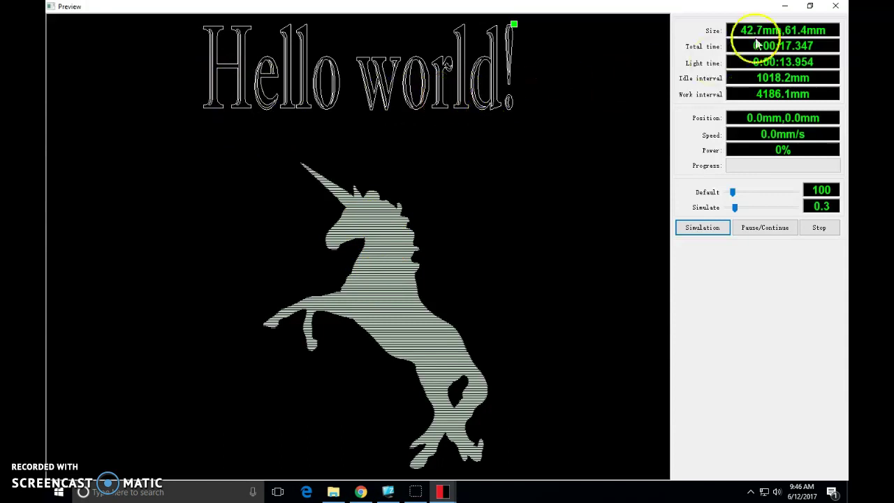
click(835, 6)
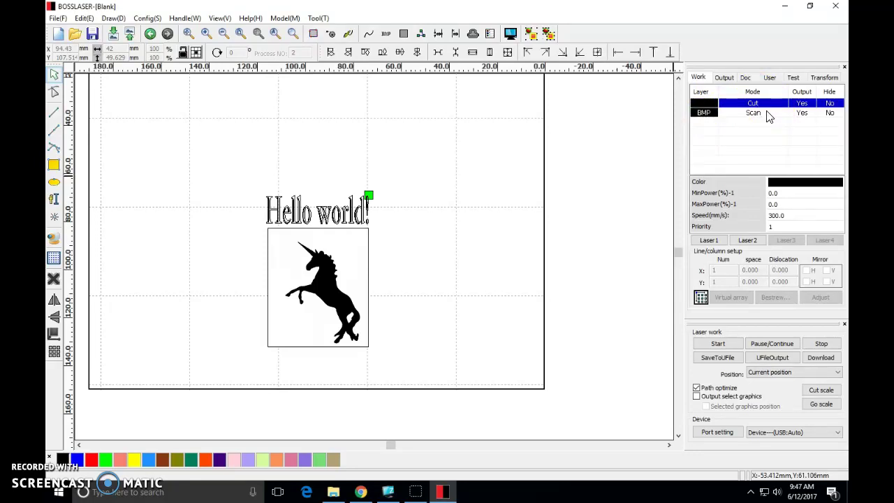
Put the "Hello world!" text on its own layer by assigning it the blue colour.
click(294, 221)
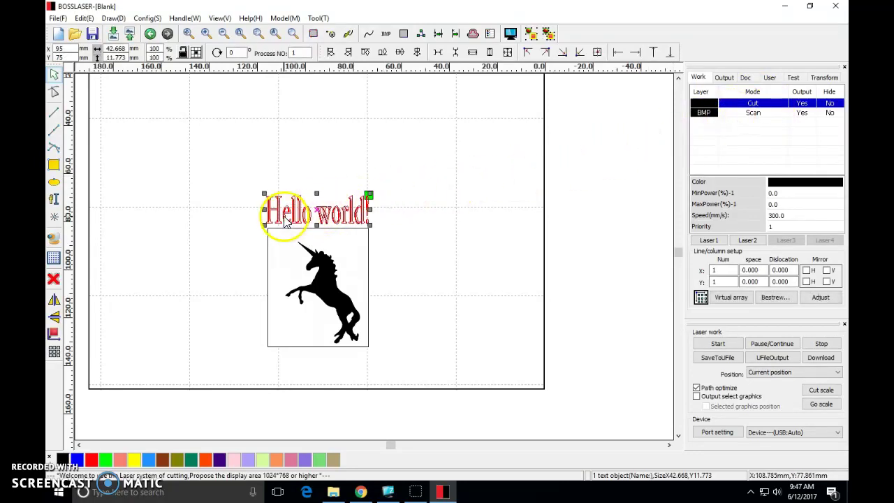
click(77, 460)
click(474, 346)
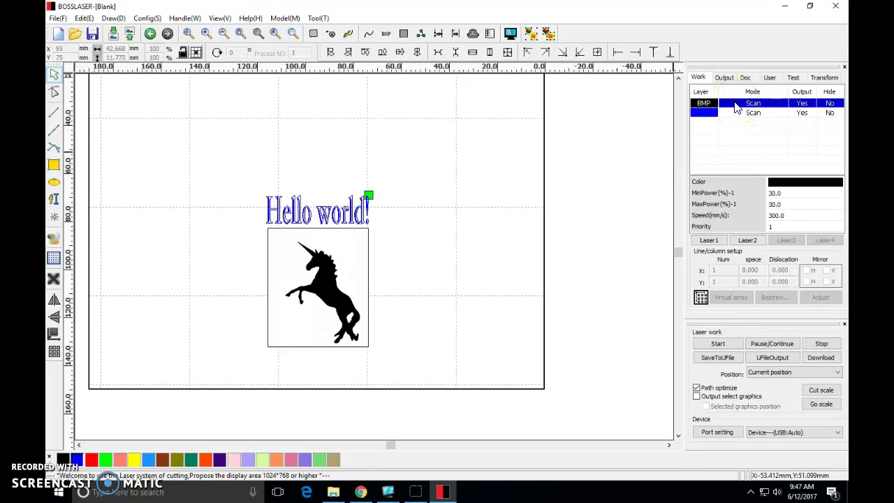
Set the blue text layer's speed to 300 mm/s, keeping its processing mode on Scan.
click(339, 299)
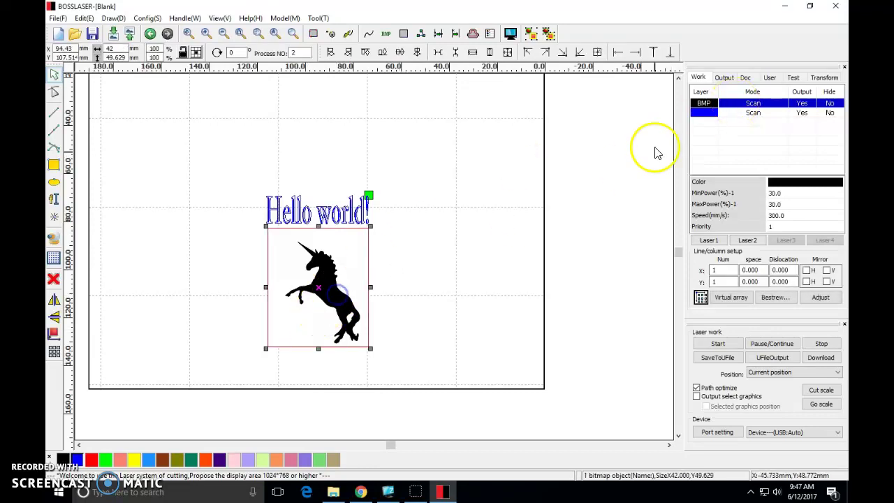
click(702, 107)
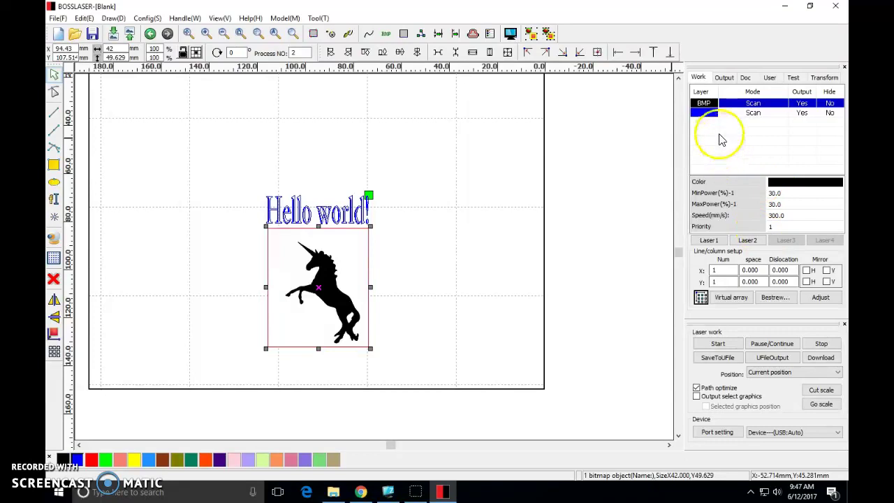
click(704, 116)
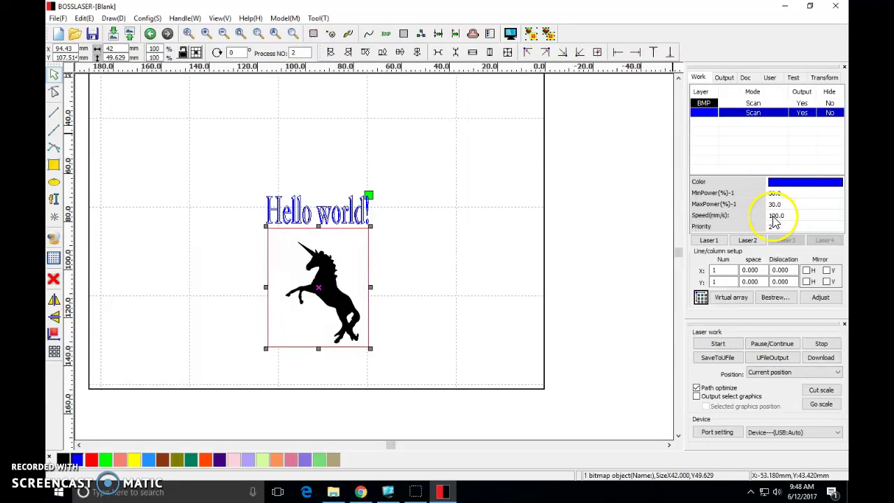
double_click(705, 114)
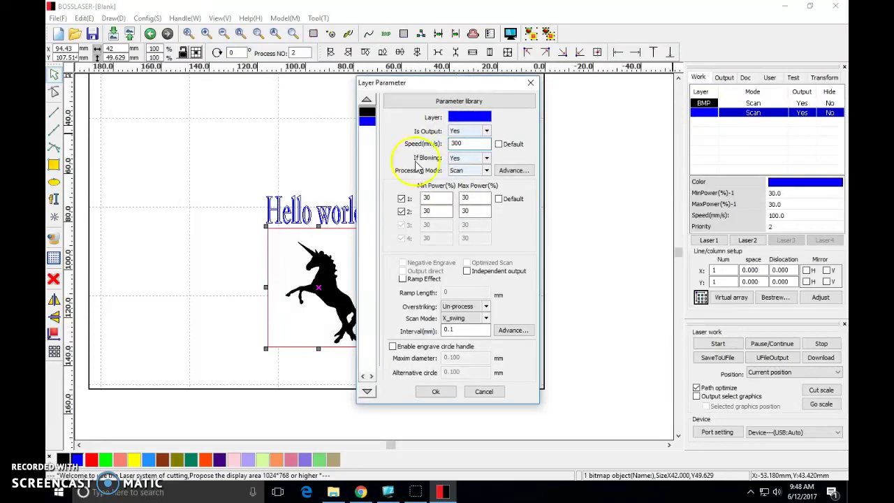
click(434, 391)
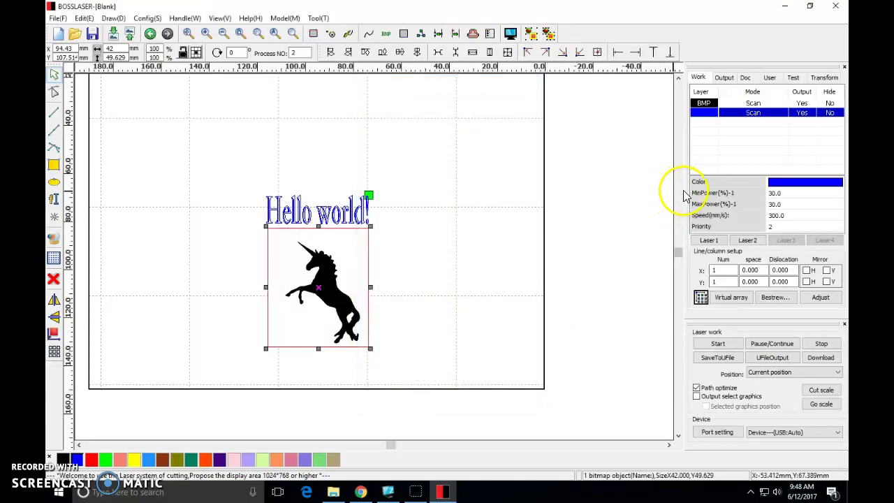
Compare the power and speed settings of the BMP layer and the blue text layer.
click(704, 104)
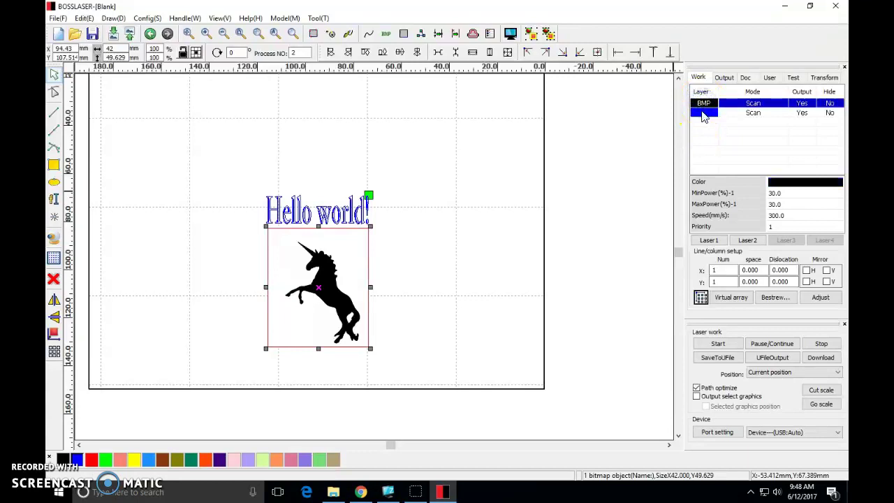
click(704, 113)
click(703, 104)
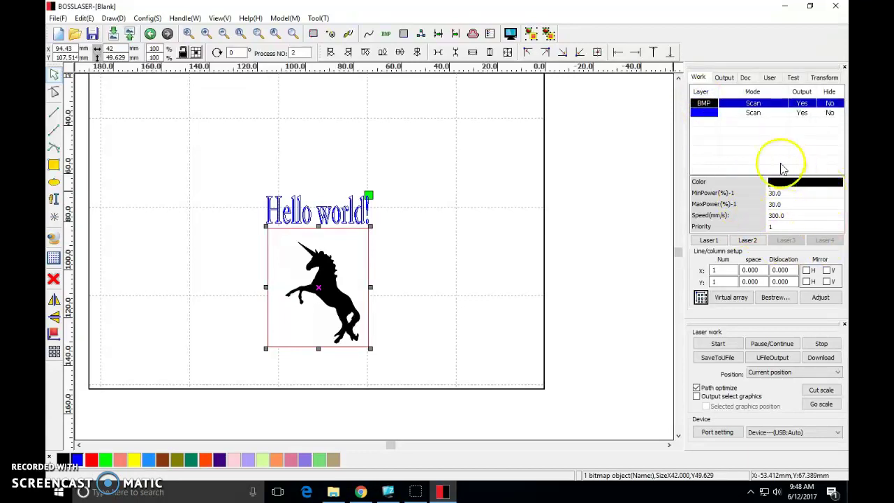
click(703, 114)
Preview the laser job to check how the blue text layer and the unicorn are engraved.
click(417, 289)
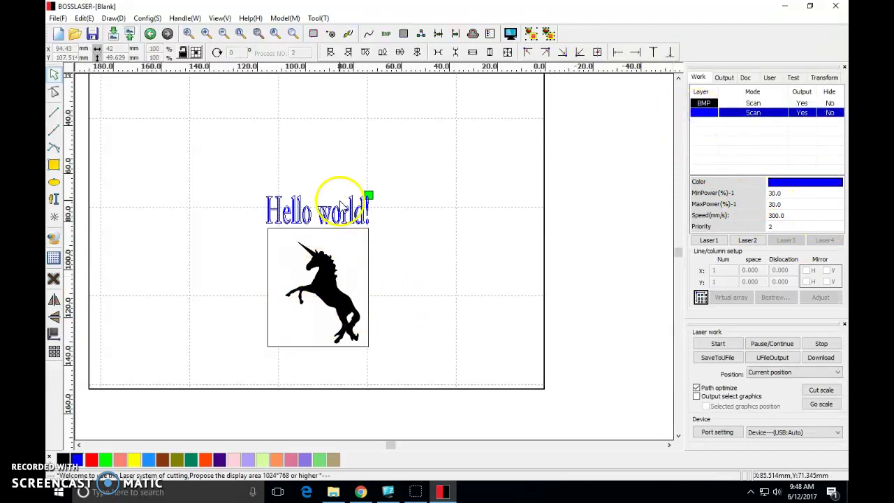
click(510, 35)
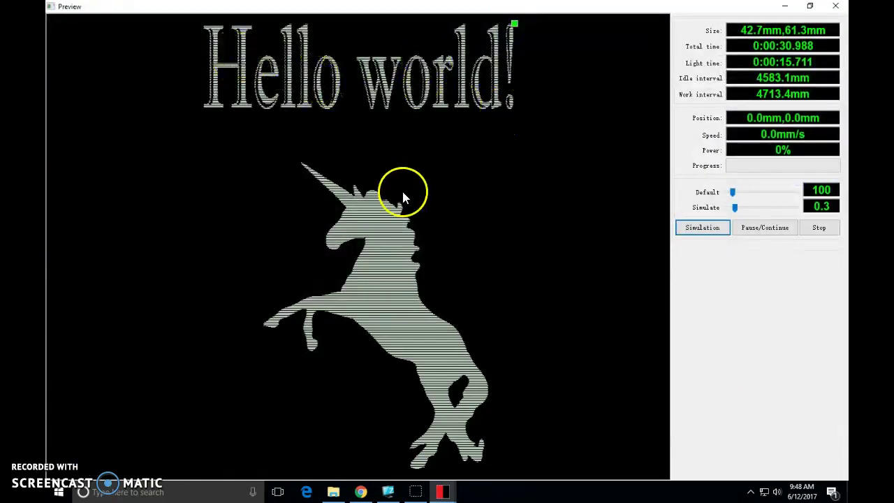
click(836, 5)
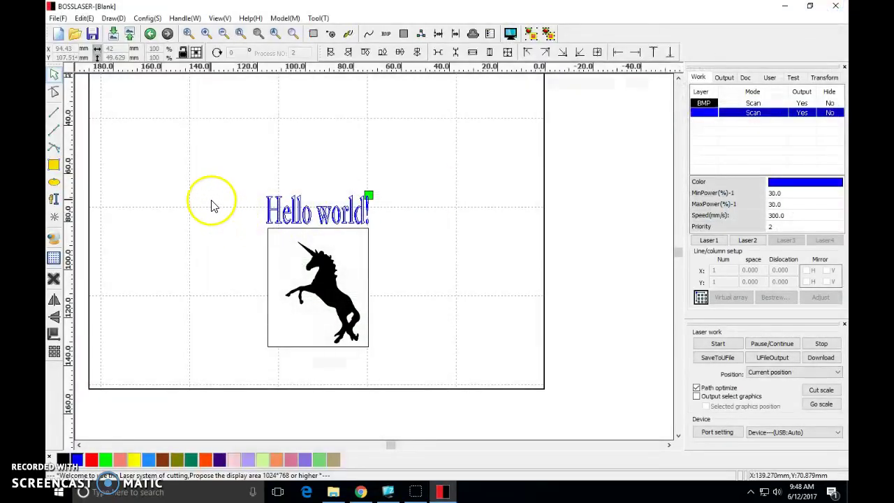
Align the "Hello world!" text and the unicorn image to a common vertical centre line.
scroll(213, 206, down, 1)
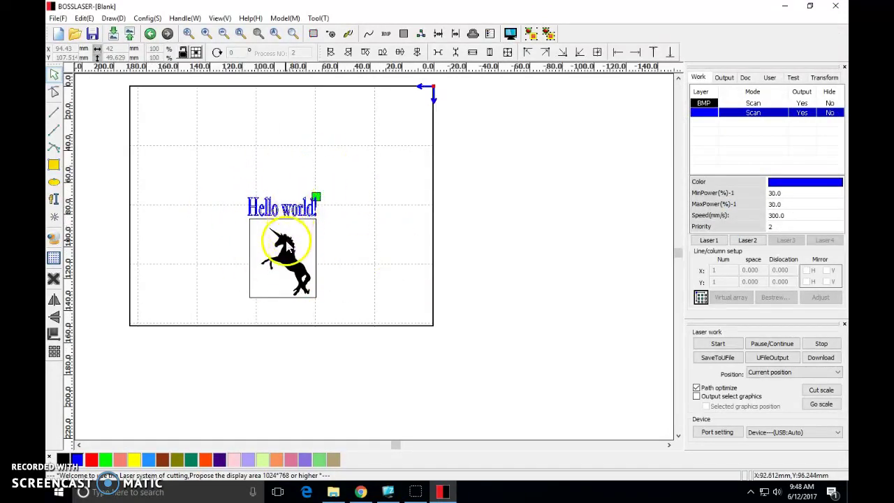
drag(228, 177, 342, 315)
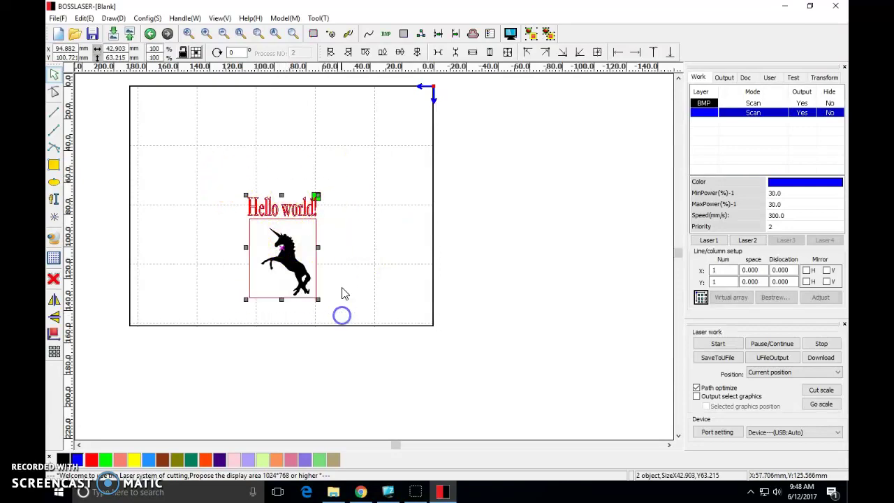
click(417, 54)
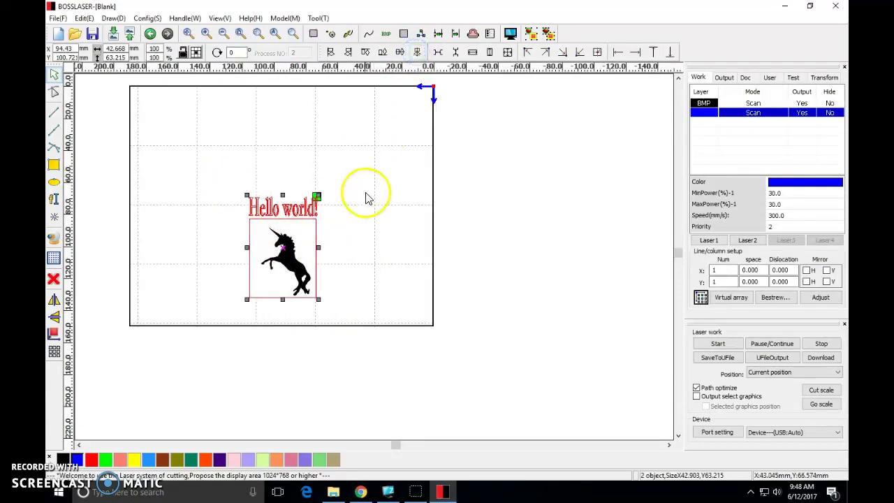
click(363, 194)
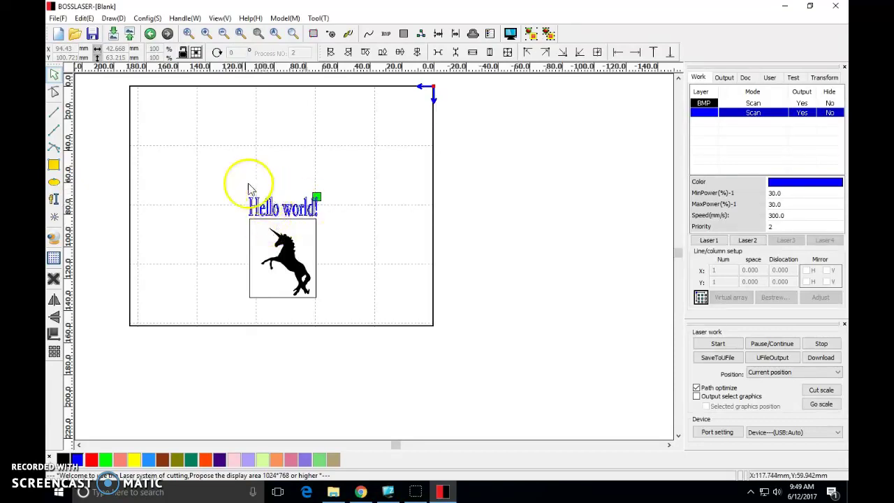
Group the "Hello world!" text with the unicorn image and move the group to about X 30 mm, Y 110 mm.
drag(230, 175, 340, 331)
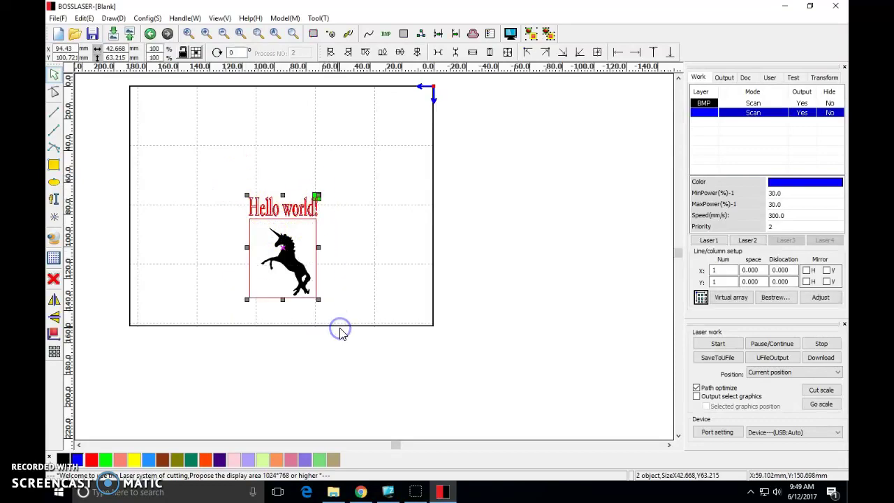
click(531, 34)
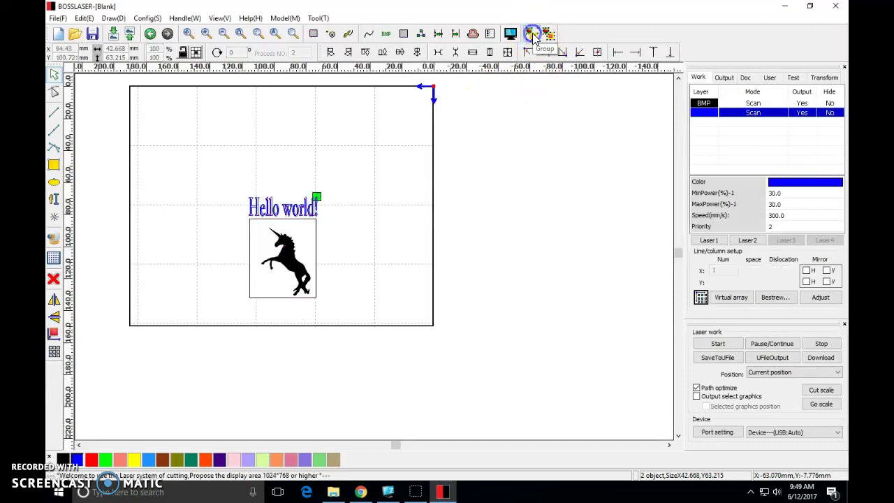
click(285, 252)
drag(304, 253, 388, 264)
click(498, 264)
click(441, 280)
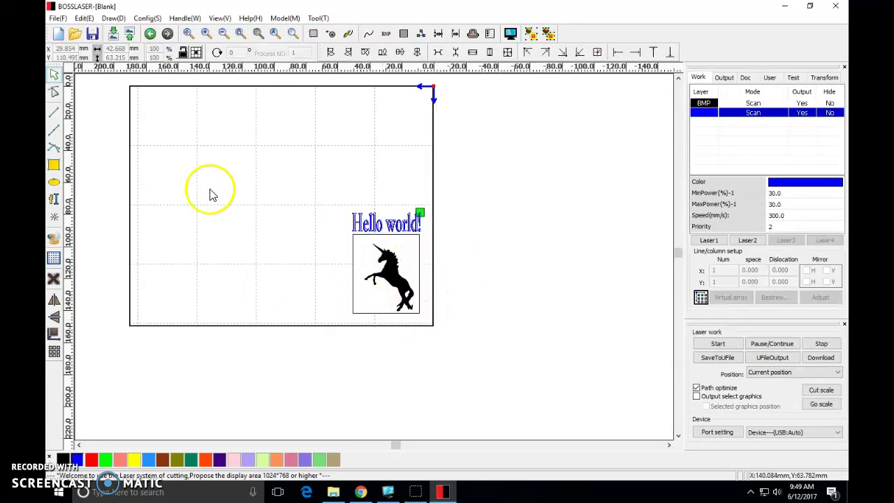
Preview the laser job with the text and unicorn grouped to check which objects are engraved.
click(510, 33)
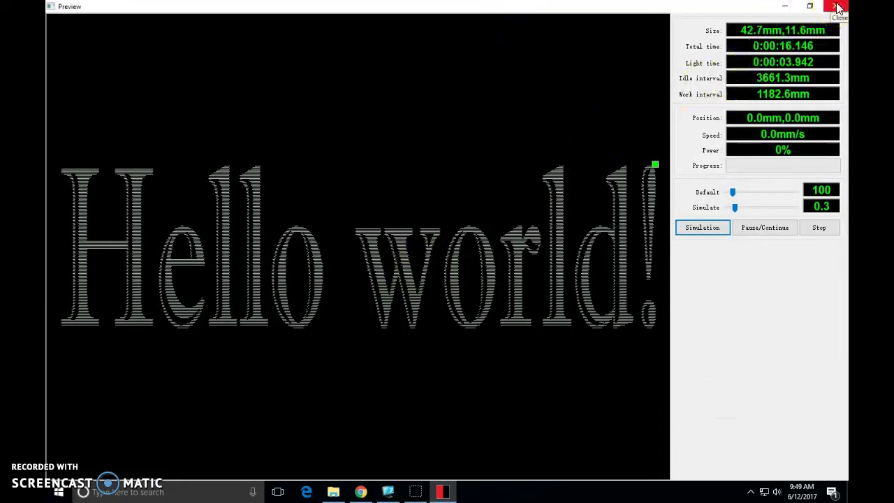
click(838, 7)
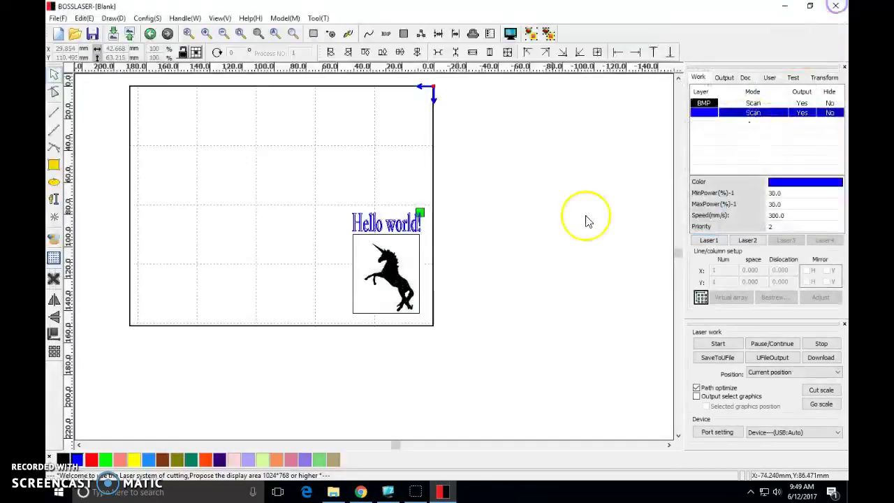
Ungroup the "Hello world!" text and the unicorn, and preview the laser job to check that both are engraved.
click(408, 269)
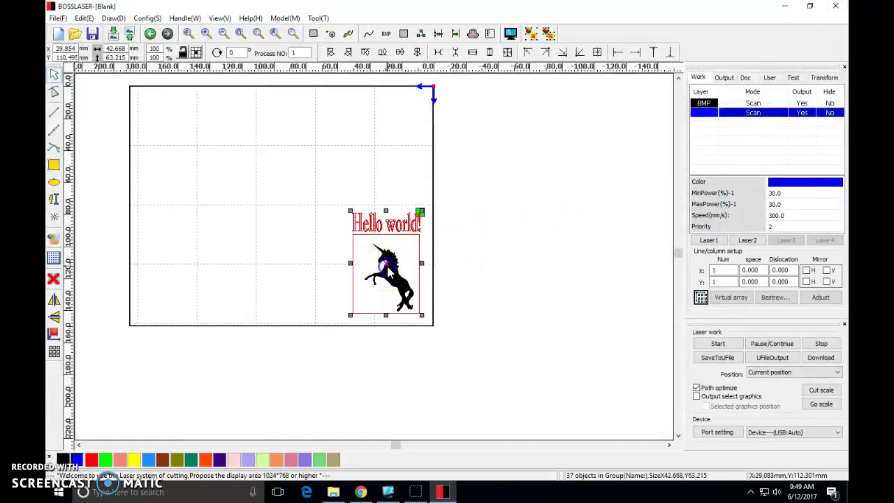
click(548, 35)
click(510, 34)
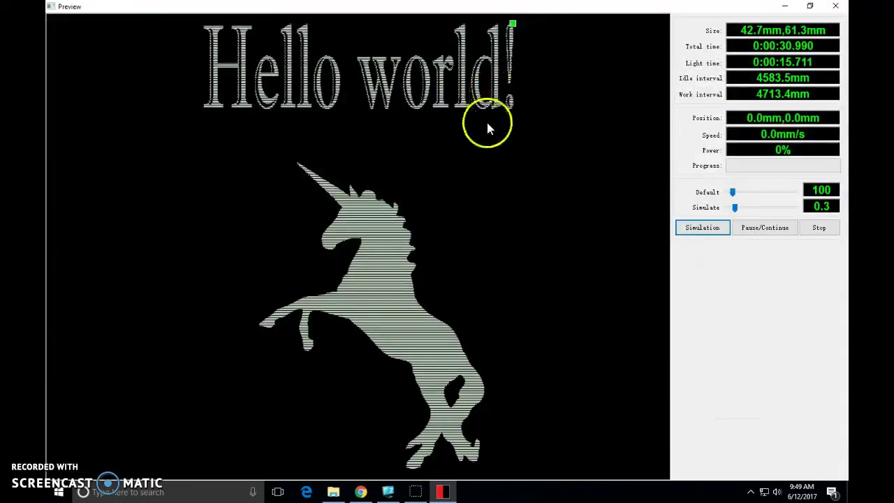
drag(225, 137, 425, 269)
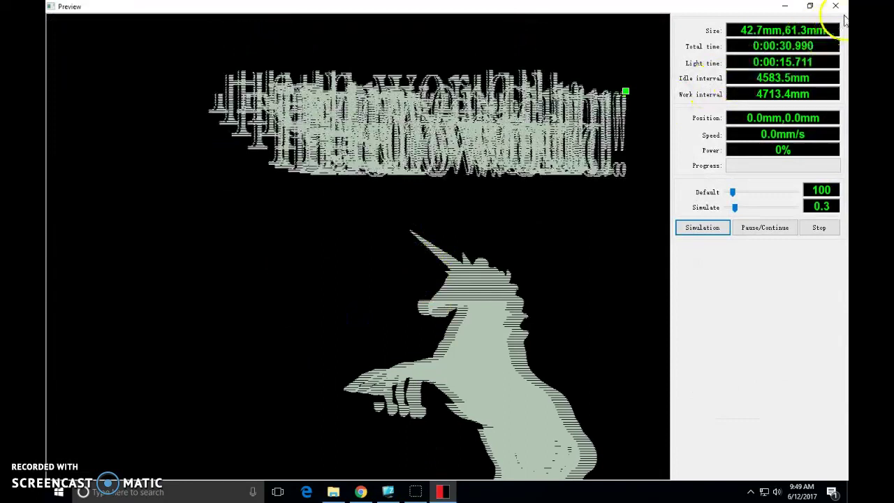
click(835, 6)
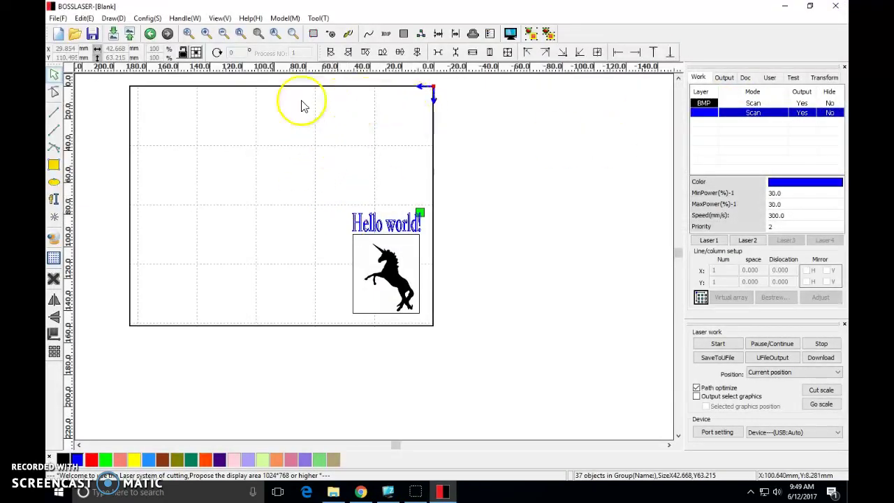
middle_drag(275, 209, 353, 236)
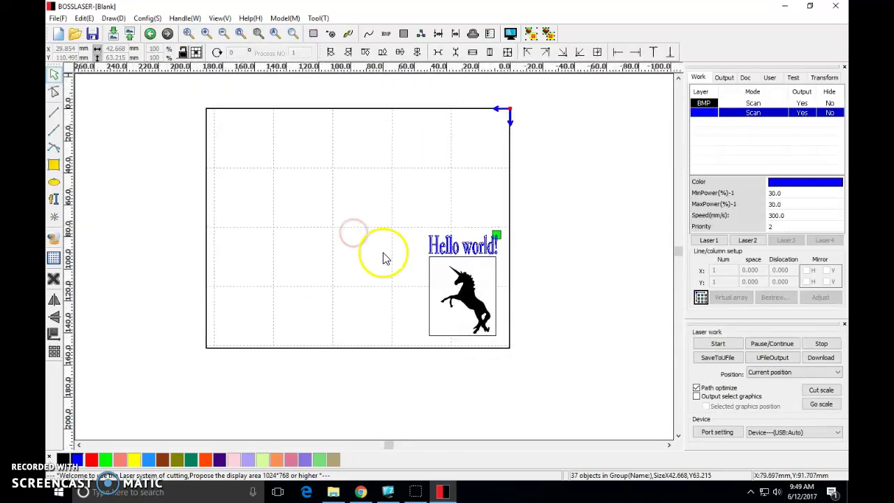